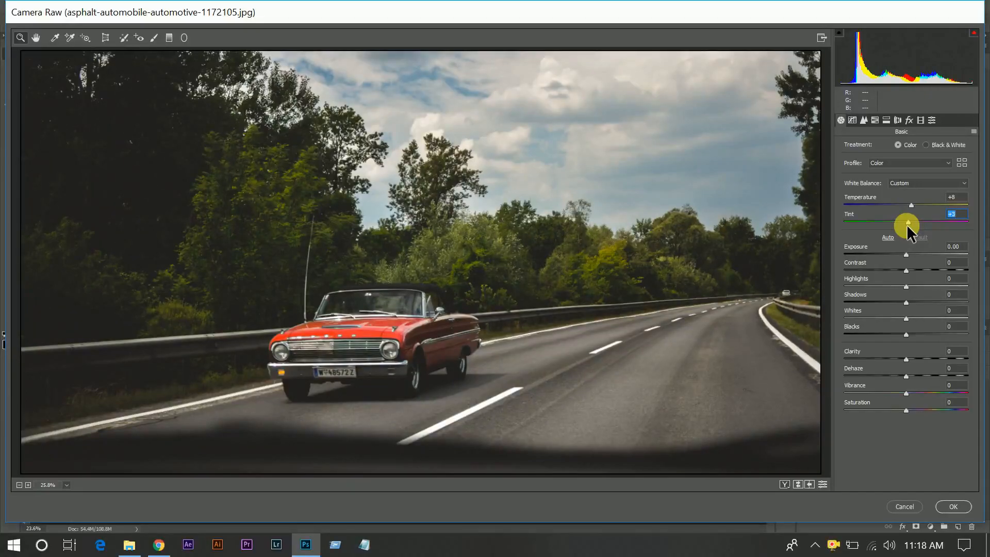
# Step: Set the photo's Contrast to -27, Shadows to +35 and Highlights to -38 in the basic adjustments
pyautogui.click(871, 270)
pyautogui.moveTo(871, 270); pyautogui.dragTo(889, 271)
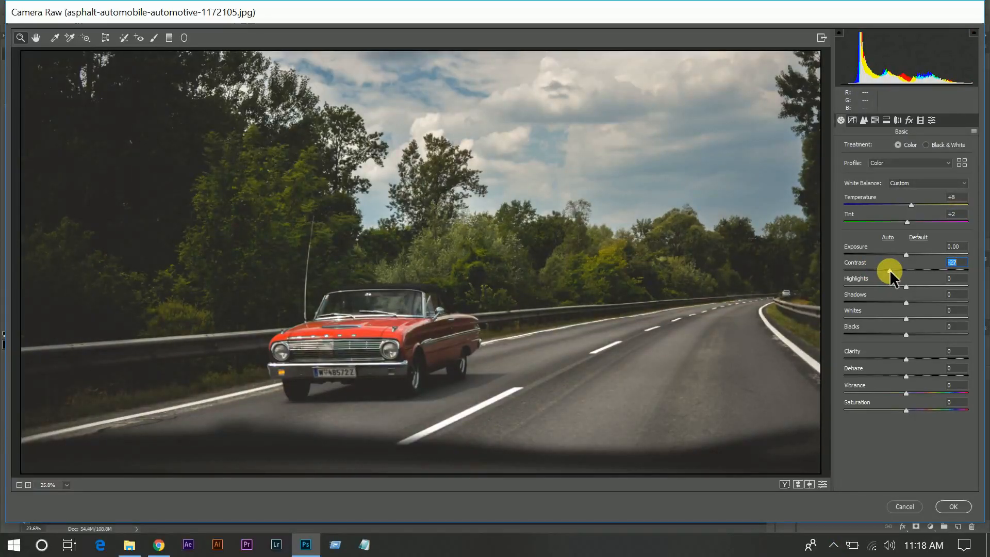
pyautogui.click(908, 299)
pyautogui.moveTo(908, 300); pyautogui.dragTo(883, 284)
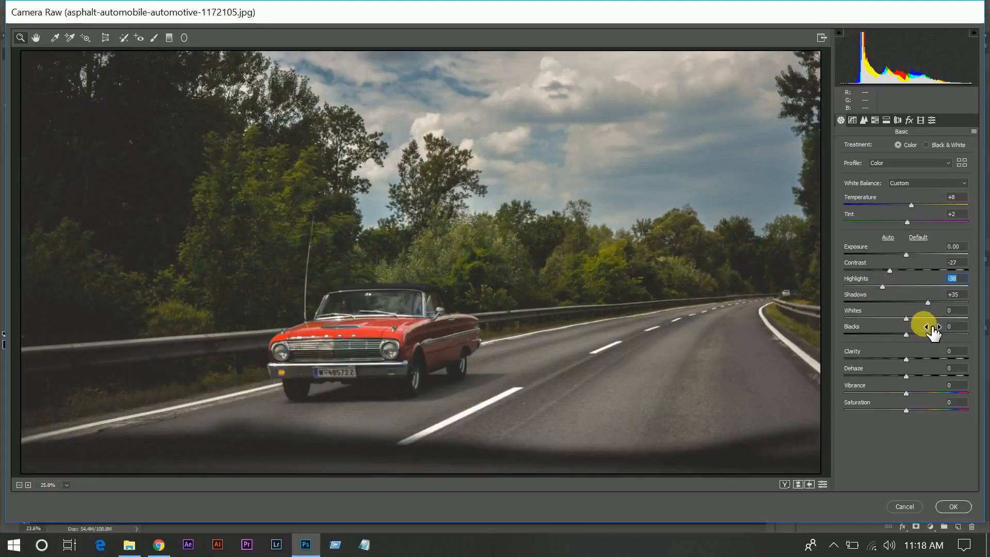
# Step: Set Whites to +18 and Blacks to -10
pyautogui.moveTo(924, 316); pyautogui.dragTo(920, 315)
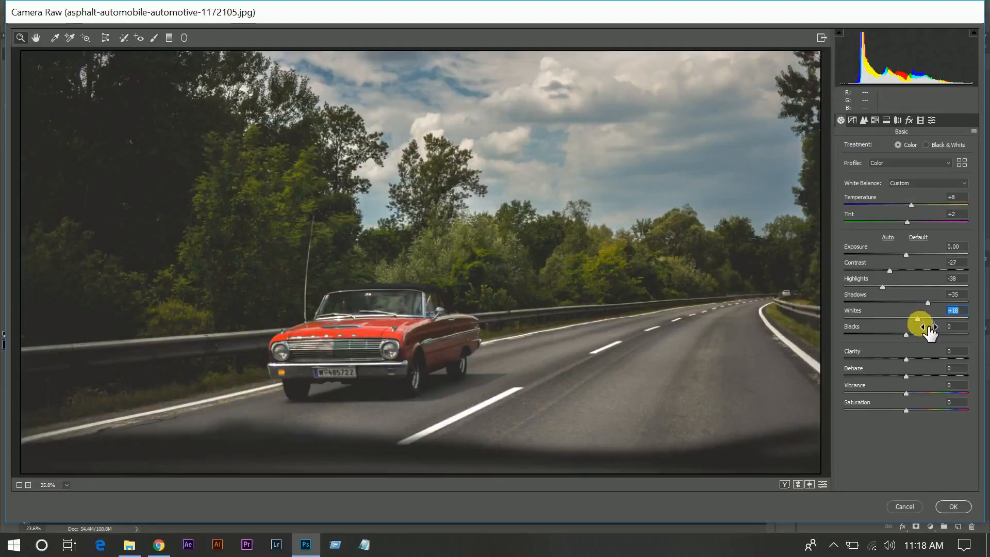
pyautogui.click(893, 332)
pyautogui.moveTo(893, 332); pyautogui.dragTo(900, 334)
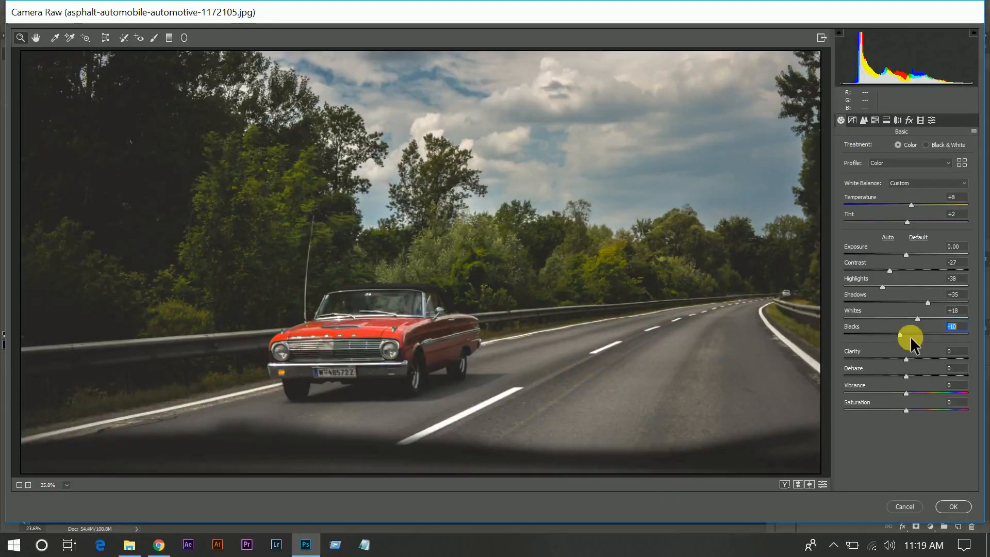
# Step: Set Clarity to +43, Vibrance to +11 and Dehaze to +13
pyautogui.click(916, 358)
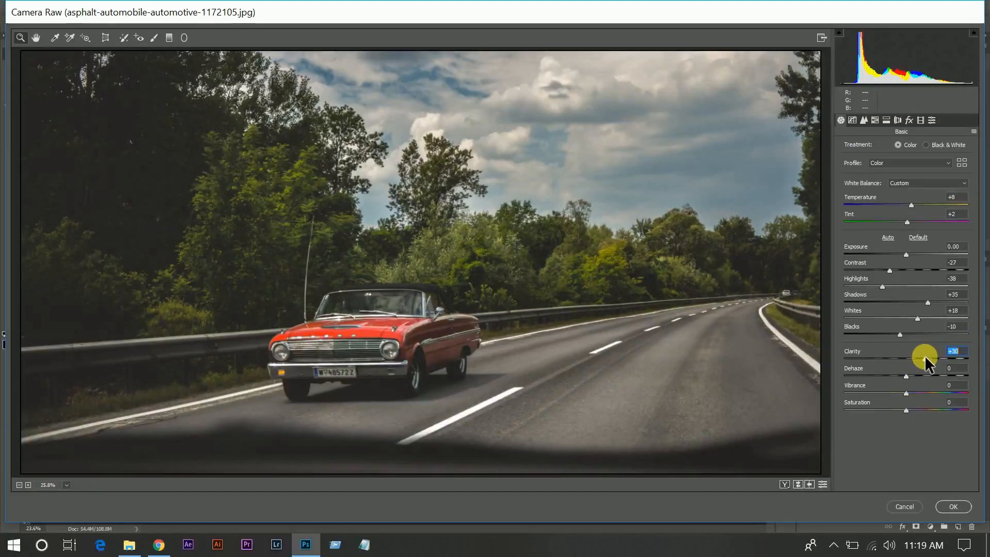
pyautogui.moveTo(926, 359); pyautogui.dragTo(931, 359)
pyautogui.click(917, 393)
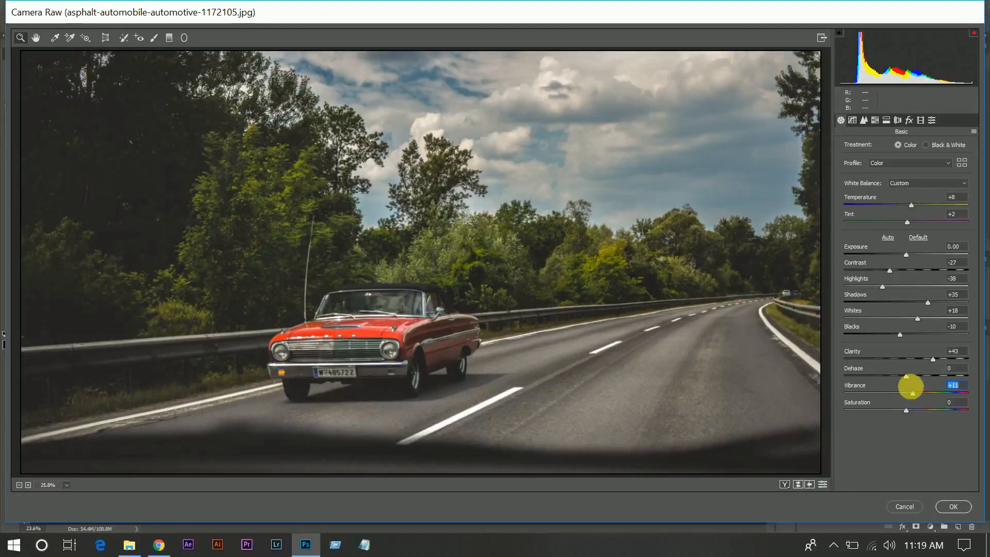
pyautogui.click(914, 377)
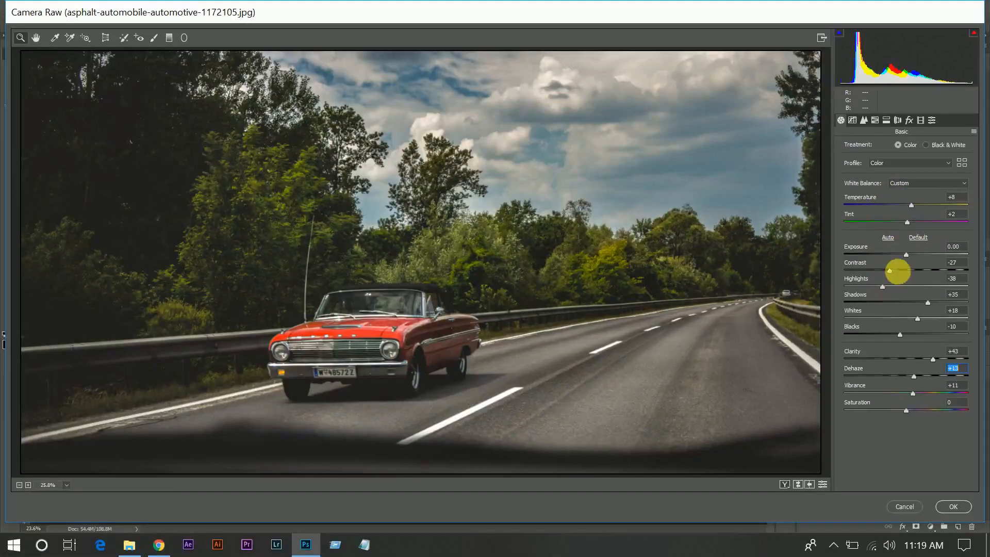
# Step: Bend the RGB point curve down at input 205, output 160 and input 99, output 70, and lift its black endpoint to output 38
pyautogui.click(853, 120)
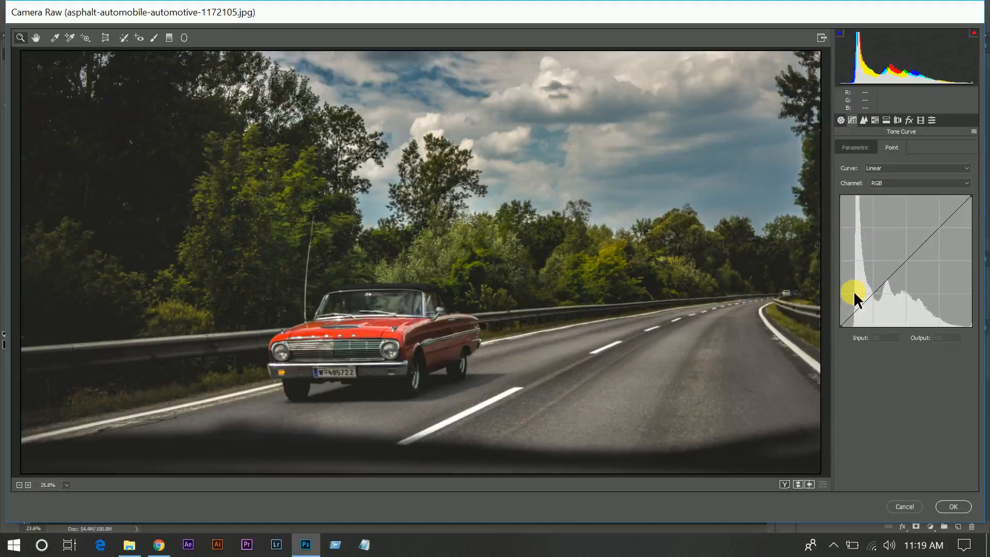
pyautogui.click(881, 287)
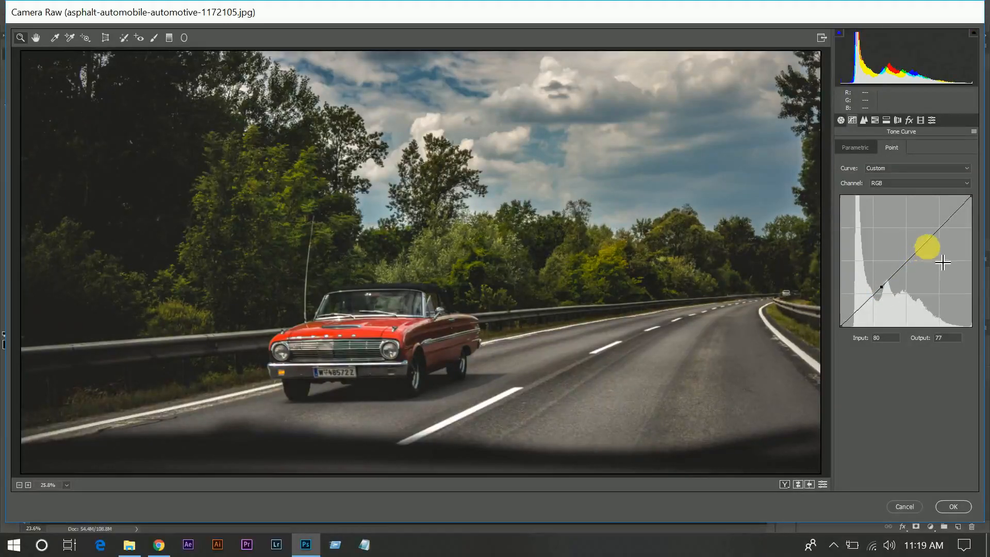
pyautogui.moveTo(927, 239); pyautogui.dragTo(946, 244)
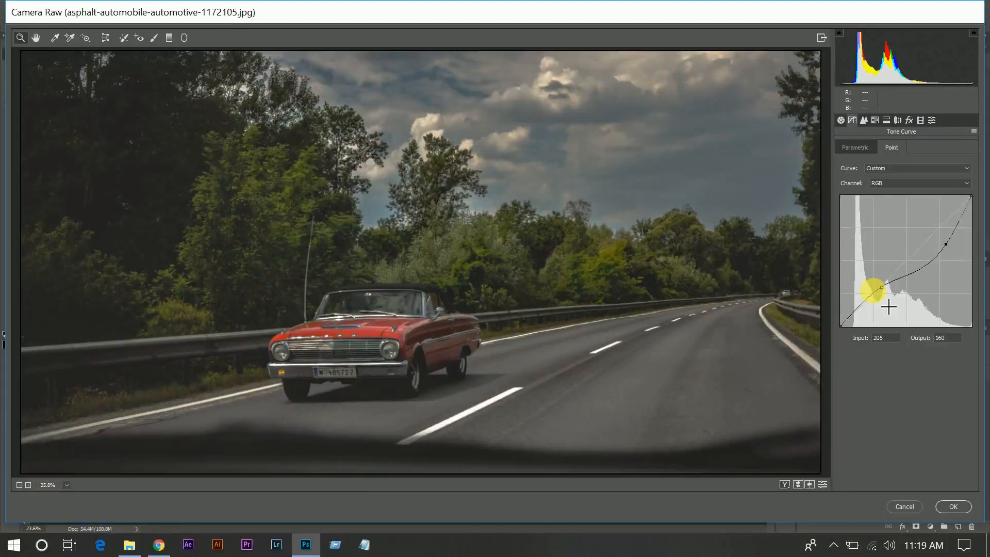
pyautogui.moveTo(882, 287); pyautogui.dragTo(892, 290)
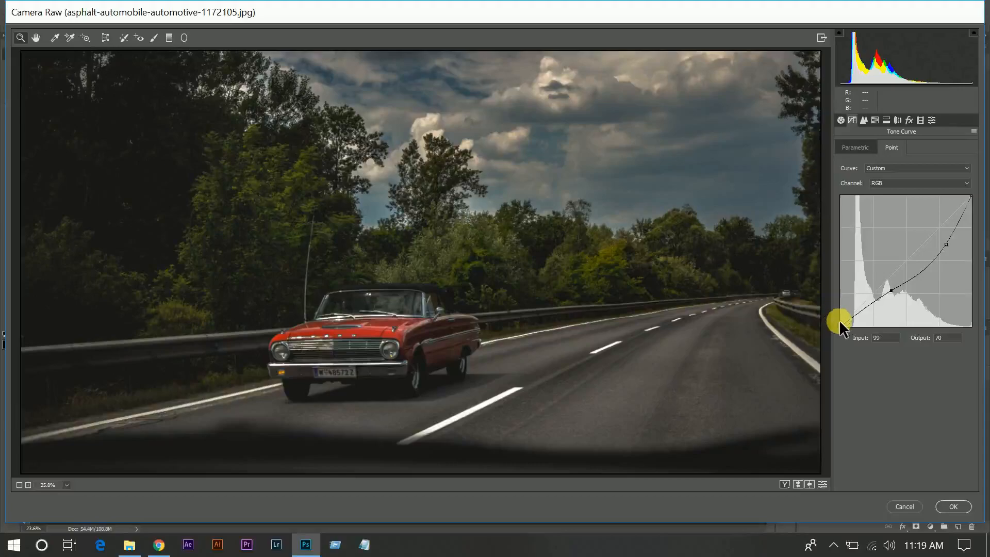
pyautogui.moveTo(843, 325)
pyautogui.mouseDown()
pyautogui.moveTo(832, 307)
pyautogui.moveTo(839, 317)
pyautogui.mouseUp()
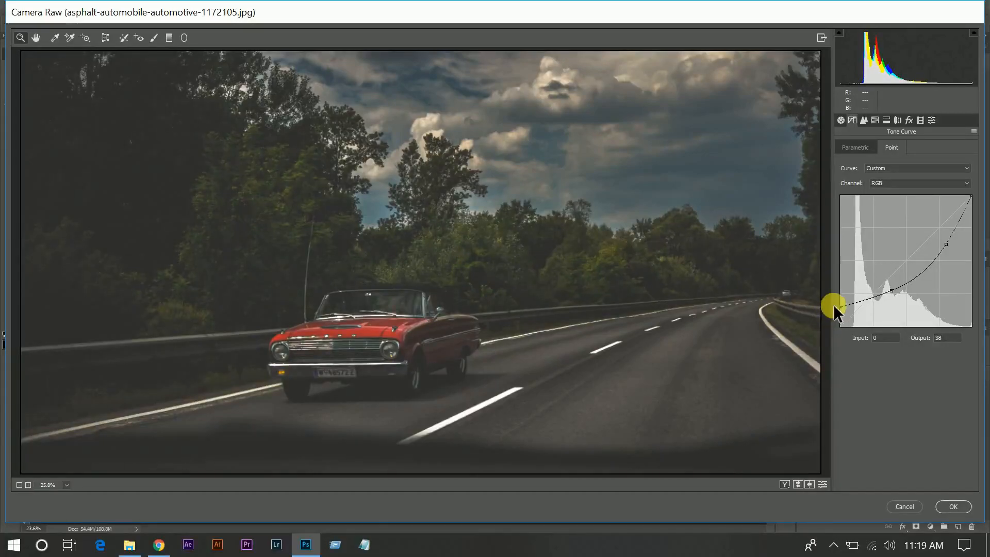
# Step: Lower the curve's white endpoint to output 217 and form an S-curve with points at about 190/170 and 82/56
pyautogui.moveTo(973, 198); pyautogui.dragTo(982, 219)
pyautogui.click(946, 244)
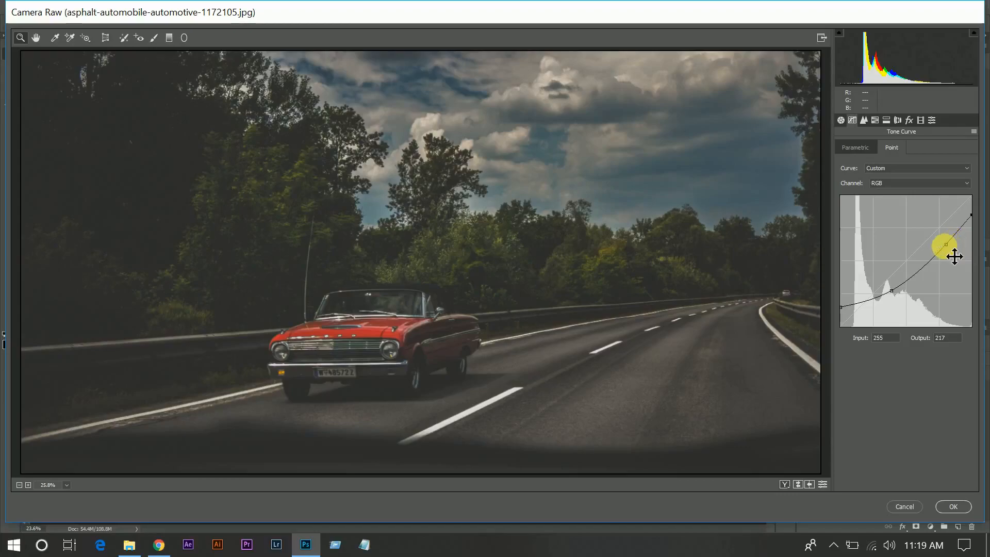
pyautogui.moveTo(955, 255); pyautogui.dragTo(949, 250)
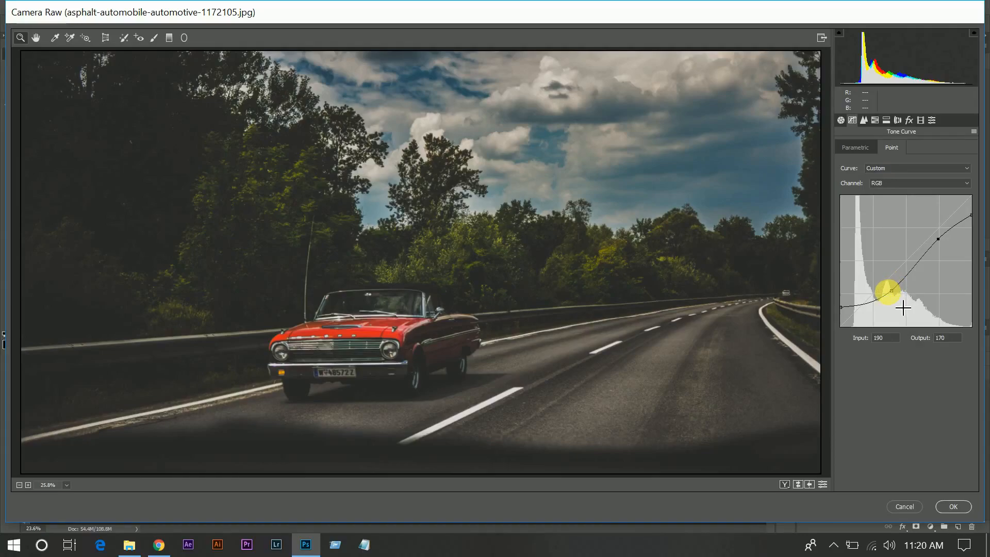
pyautogui.click(901, 300)
pyautogui.moveTo(901, 300)
pyautogui.mouseDown()
pyautogui.moveTo(883, 310)
pyautogui.moveTo(893, 308)
pyautogui.mouseUp()
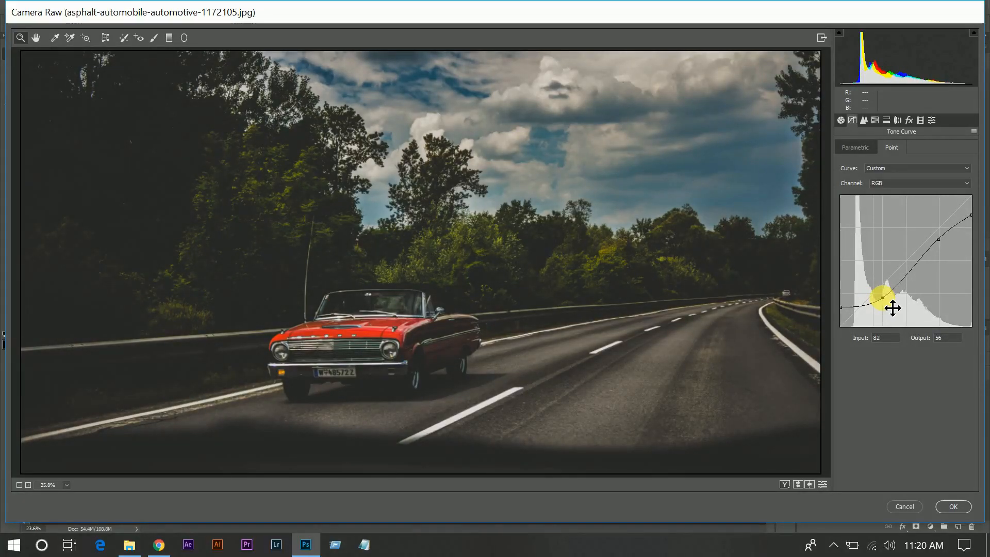
# Step: Lower the curve's white endpoint to output 201 and move the highlight point to input 191, output 173
pyautogui.click(971, 216)
pyautogui.moveTo(981, 226); pyautogui.dragTo(984, 233)
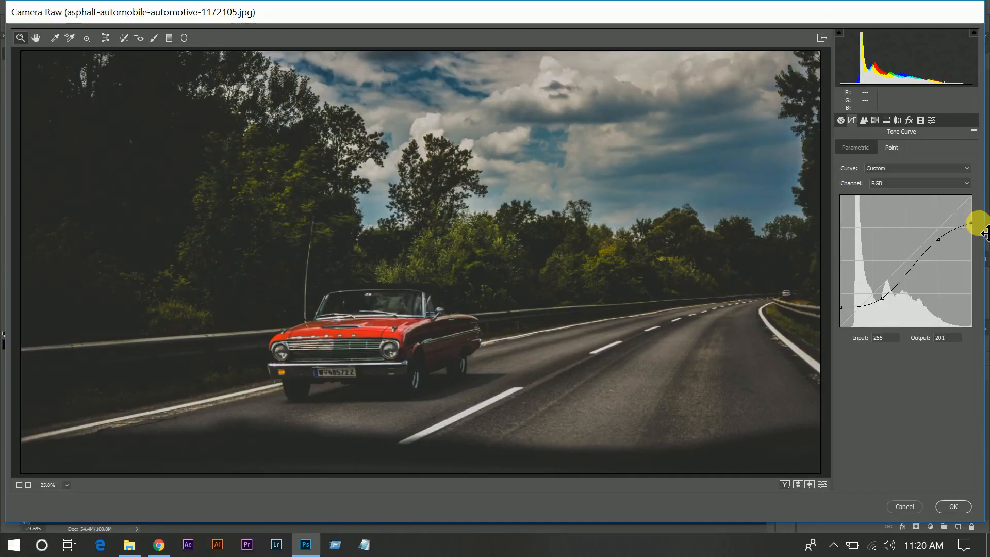
pyautogui.click(938, 238)
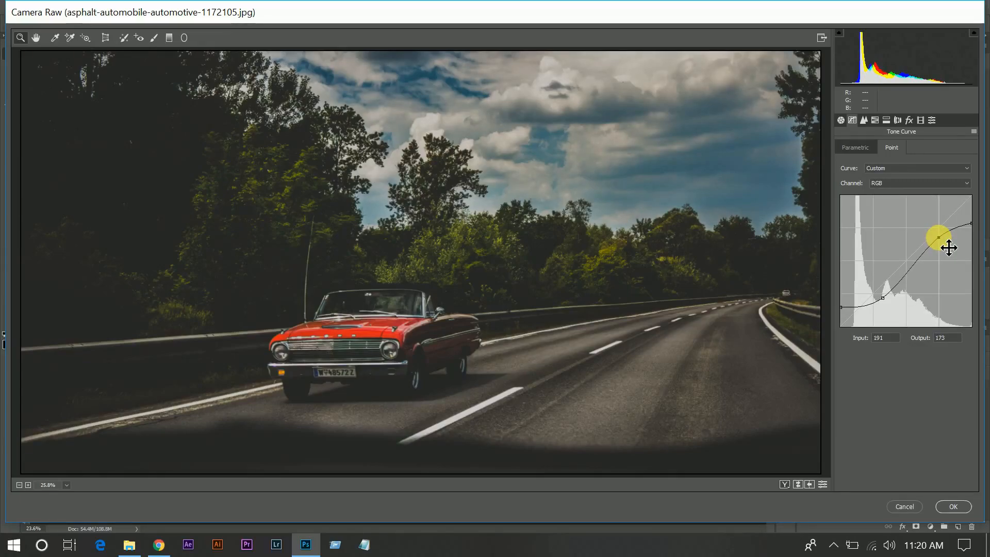
# Step: Set the sharpening Amount to 50 and the Luminance noise reduction to 25
pyautogui.click(865, 120)
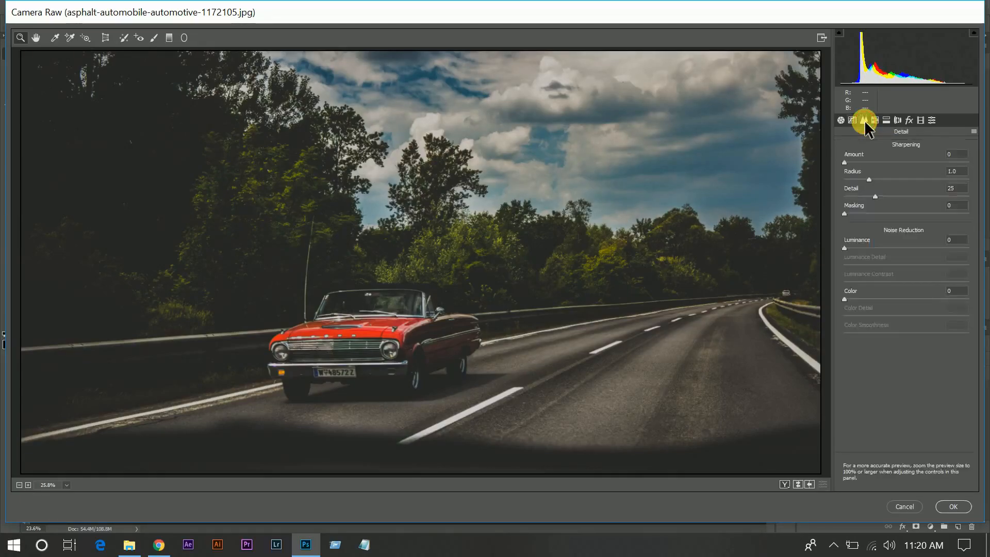
pyautogui.press('Tab')
pyautogui.write('50')
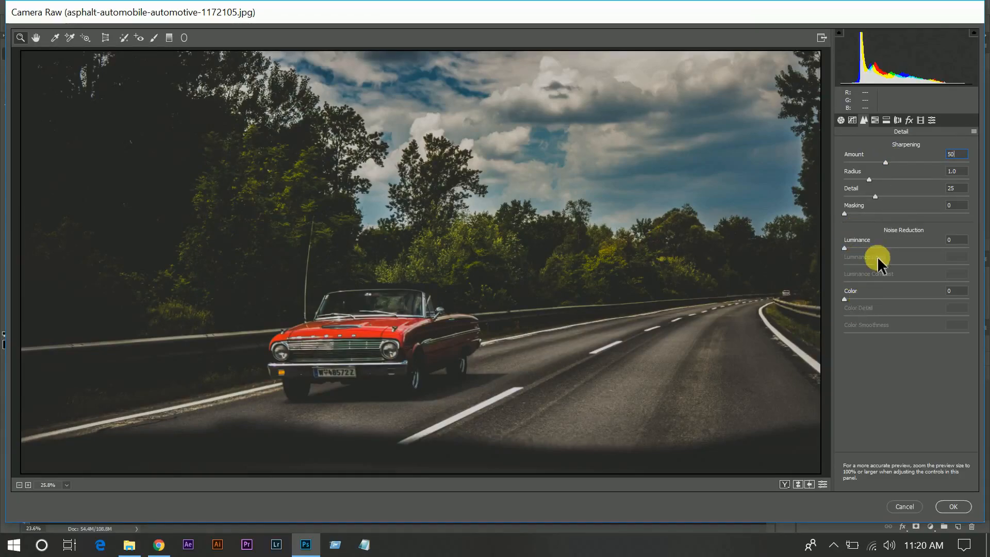
pyautogui.click(951, 240)
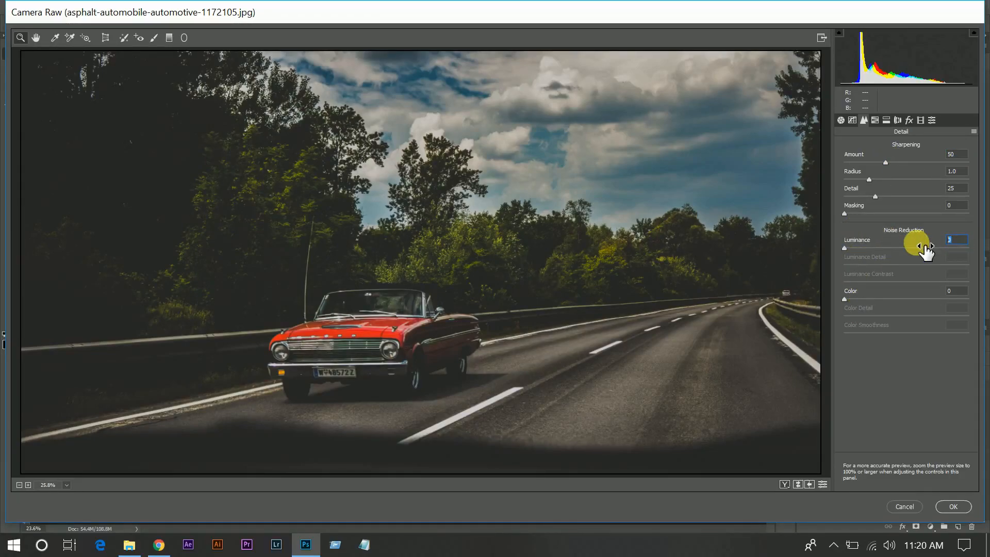
pyautogui.write('2')
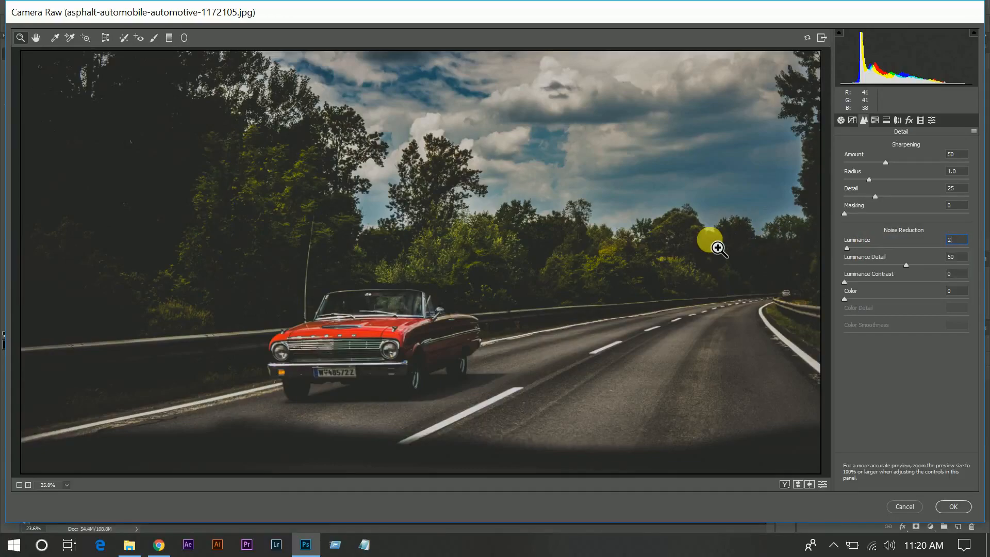
pyautogui.write('5')
# Step: Set the Color noise reduction to 25 and reduce the Luminance noise reduction
pyautogui.click(873, 299)
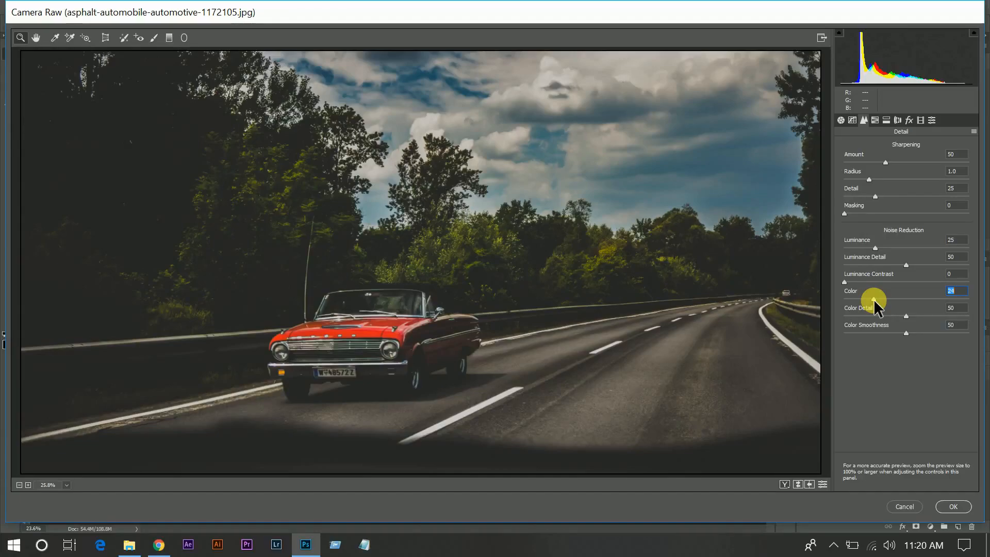
pyautogui.moveTo(874, 300); pyautogui.dragTo(864, 301)
pyautogui.write('25')
pyautogui.moveTo(876, 248); pyautogui.dragTo(863, 248)
# Step: Shift the HSL hues of Oranges to -38, Yellows to -47 and Greens to -50
pyautogui.click(876, 120)
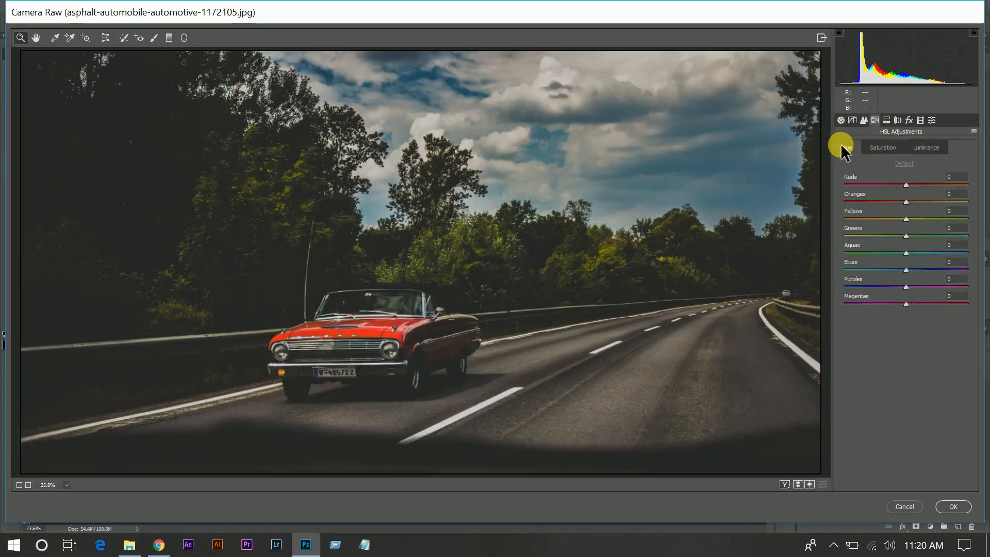
pyautogui.click(883, 201)
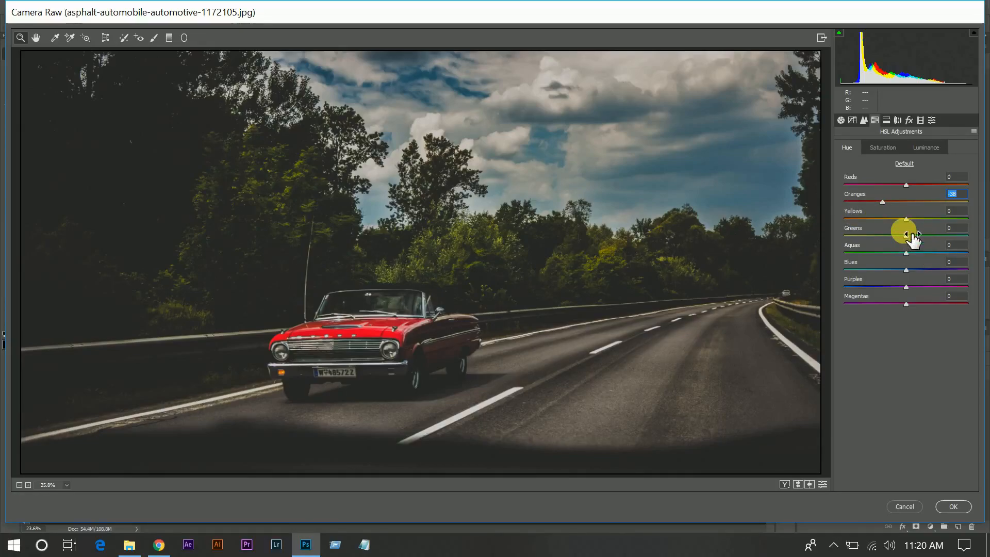
pyautogui.click(886, 219)
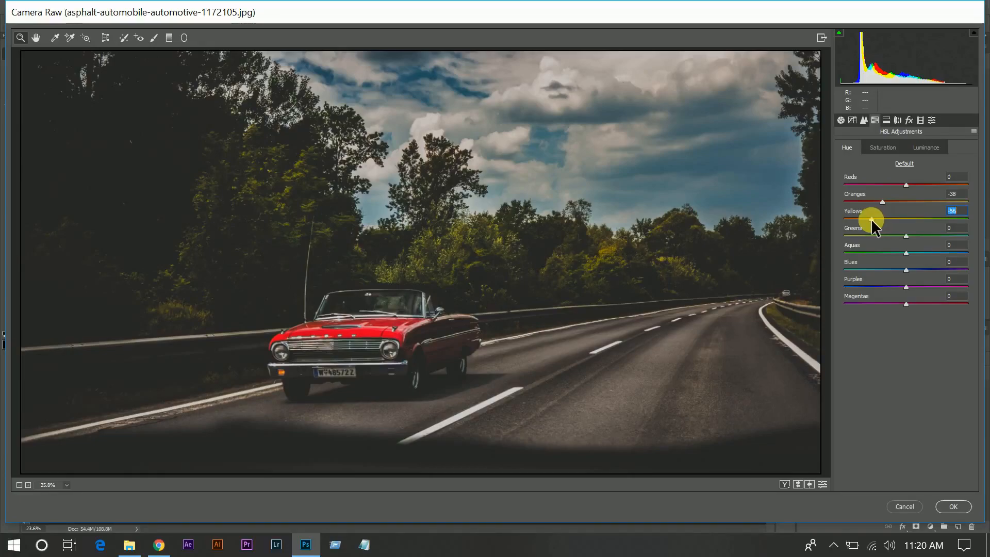
pyautogui.moveTo(877, 219); pyautogui.dragTo(878, 221)
pyautogui.click(879, 235)
pyautogui.moveTo(879, 236); pyautogui.dragTo(877, 235)
# Step: Shift the hues of Aquas to -46, Blues to -47 and Purples to -48
pyautogui.click(881, 251)
pyautogui.click(878, 251)
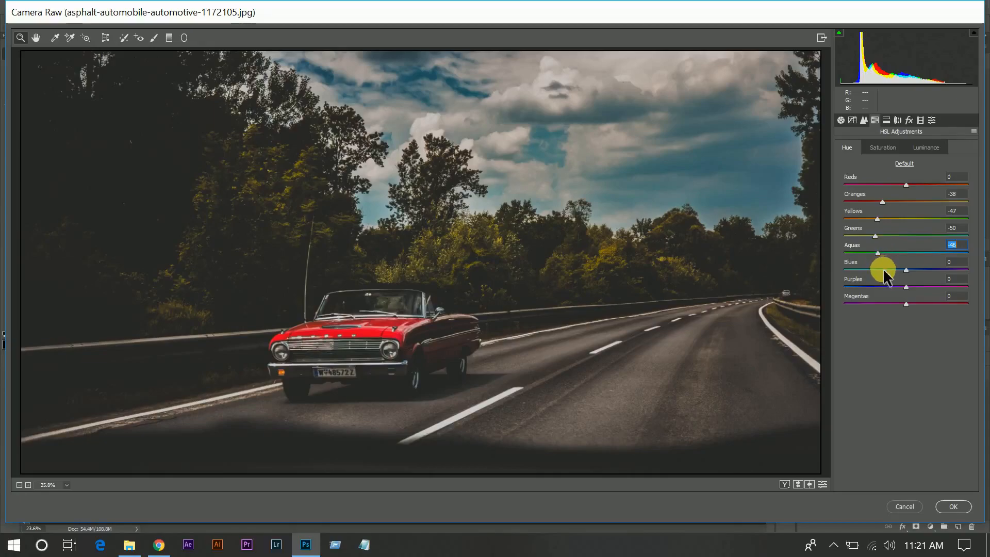
pyautogui.click(878, 270)
pyautogui.click(878, 285)
pyautogui.moveTo(878, 283); pyautogui.dragTo(909, 302)
# Step: Try shifting the Magentas and Reds hues, resetting each of them to 0
pyautogui.click(875, 303)
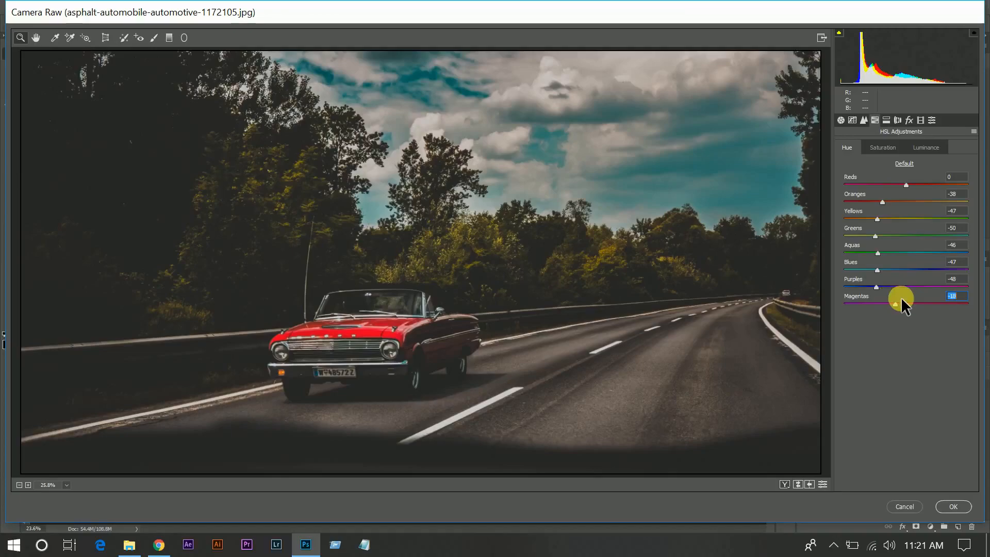
pyautogui.doubleClick(908, 303)
pyautogui.click(875, 184)
pyautogui.moveTo(875, 184); pyautogui.dragTo(941, 185)
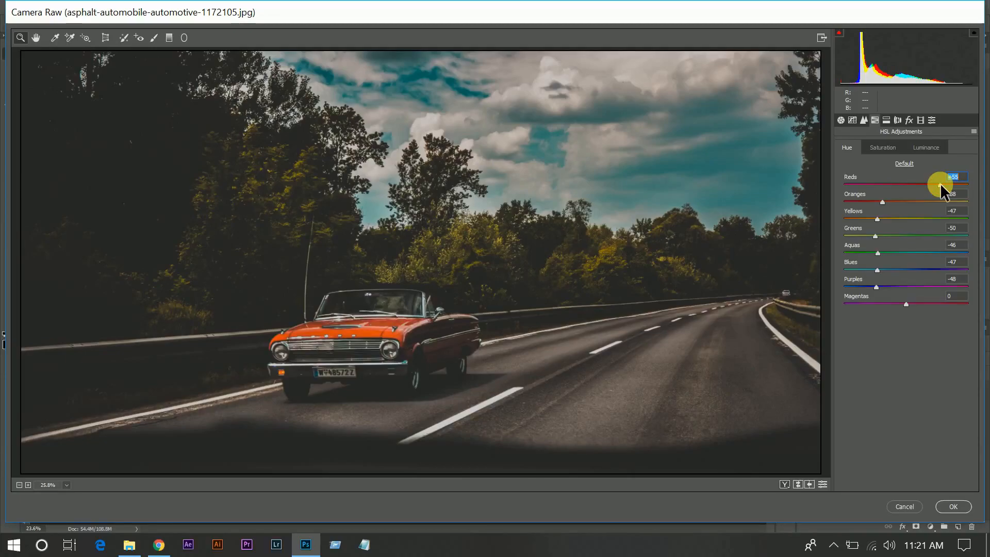
pyautogui.doubleClick(940, 183)
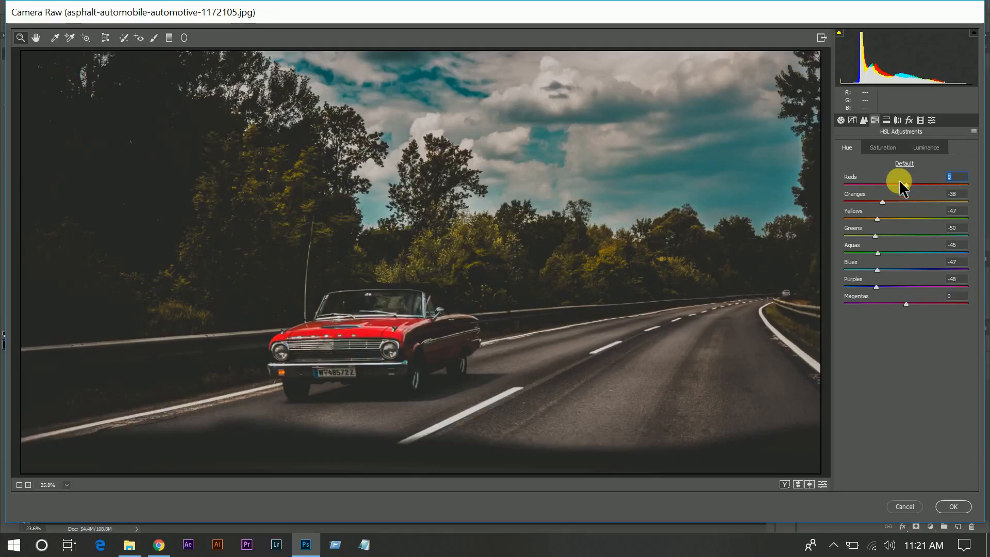
# Step: Try lowering the saturation of the Reds
pyautogui.click(878, 150)
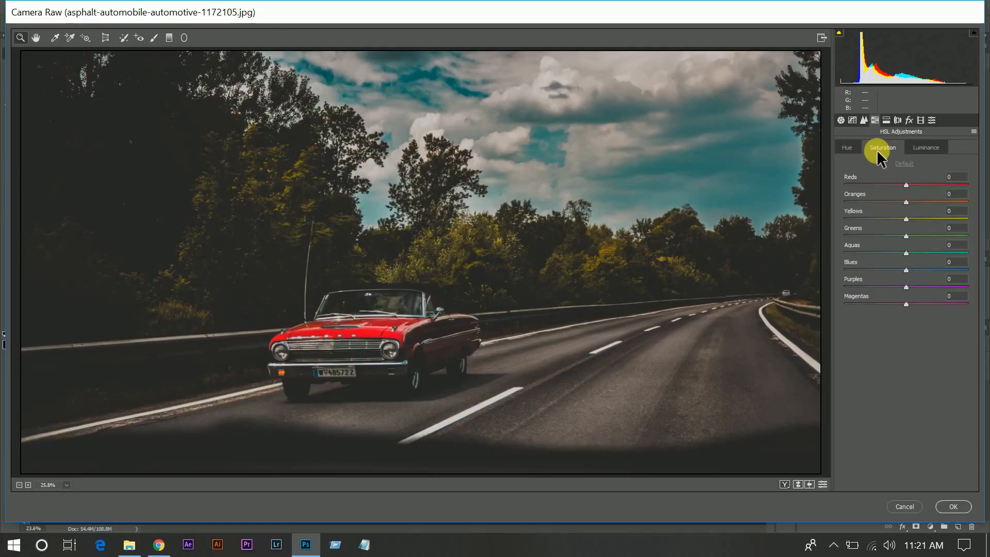
pyautogui.click(882, 184)
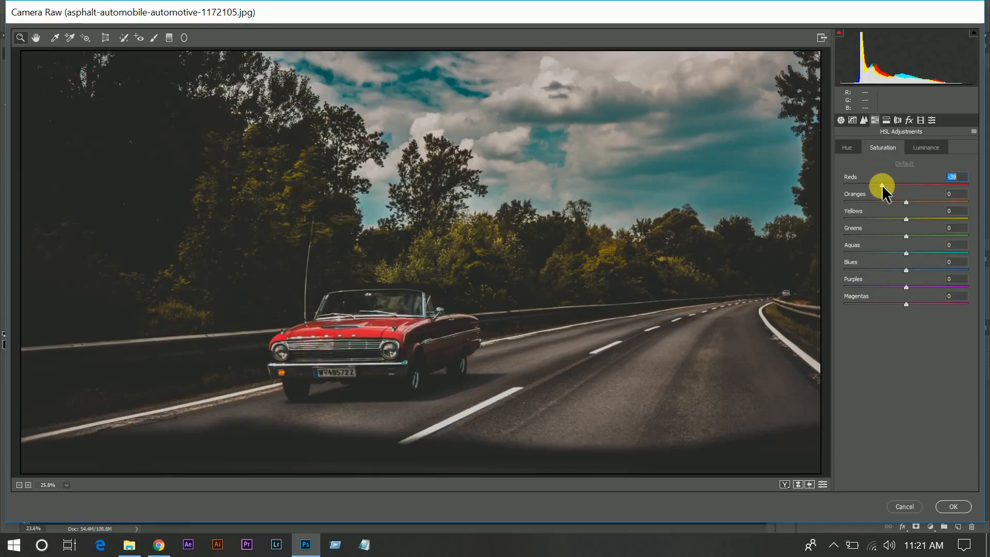
pyautogui.moveTo(870, 186); pyautogui.dragTo(865, 185)
# Step: Shift the Reds hue to -61 and set the Reds saturation to -54
pyautogui.click(846, 148)
pyautogui.moveTo(877, 184)
pyautogui.mouseDown()
pyautogui.moveTo(885, 188)
pyautogui.moveTo(868, 187)
pyautogui.mouseUp()
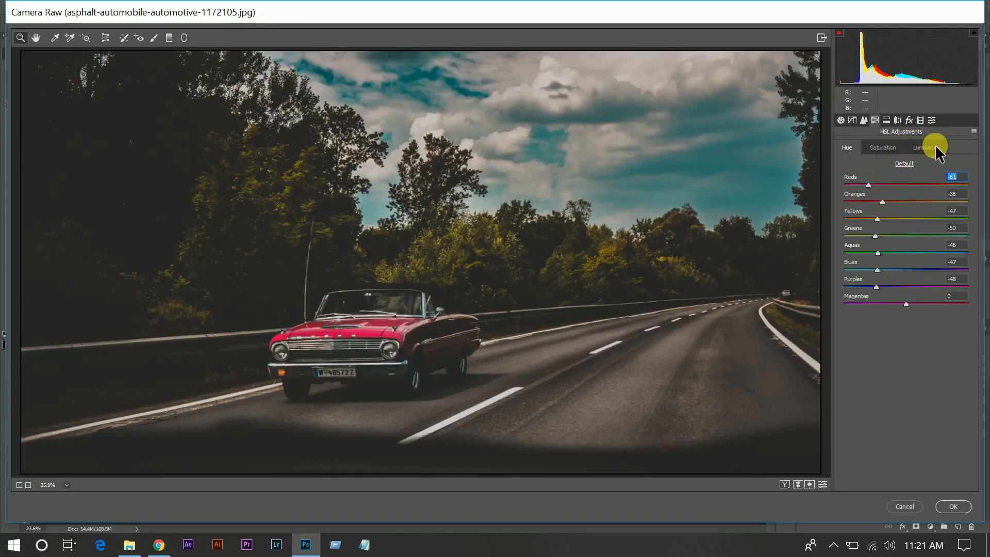
pyautogui.click(896, 147)
pyautogui.click(873, 185)
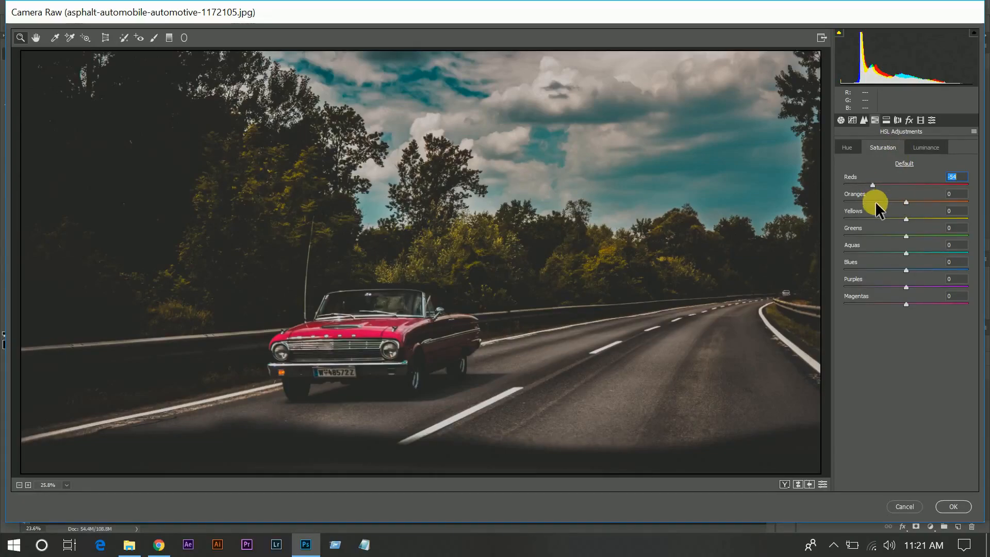
# Step: Set the saturation of Oranges to -48 and Greens to -33
pyautogui.click(887, 202)
pyautogui.moveTo(887, 202); pyautogui.dragTo(876, 203)
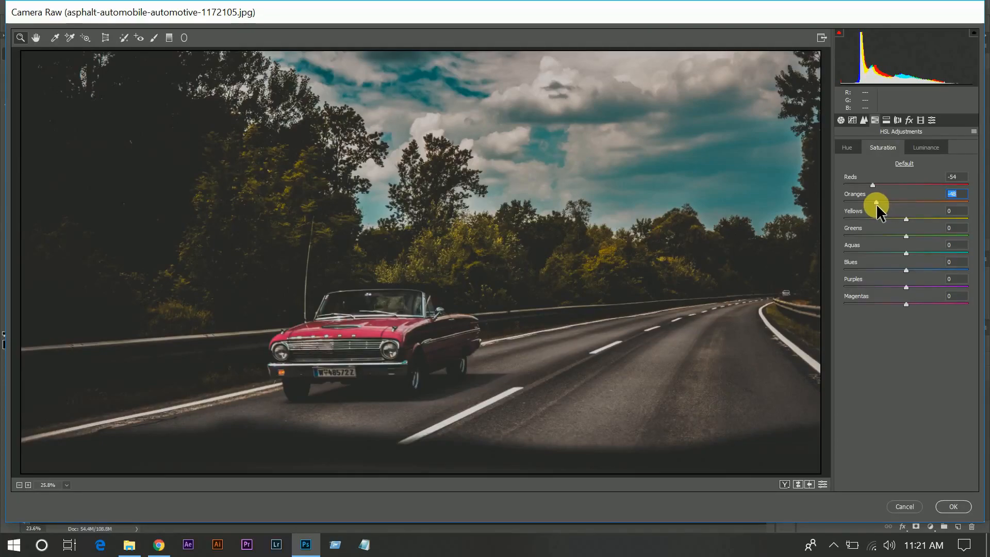
pyautogui.click(888, 236)
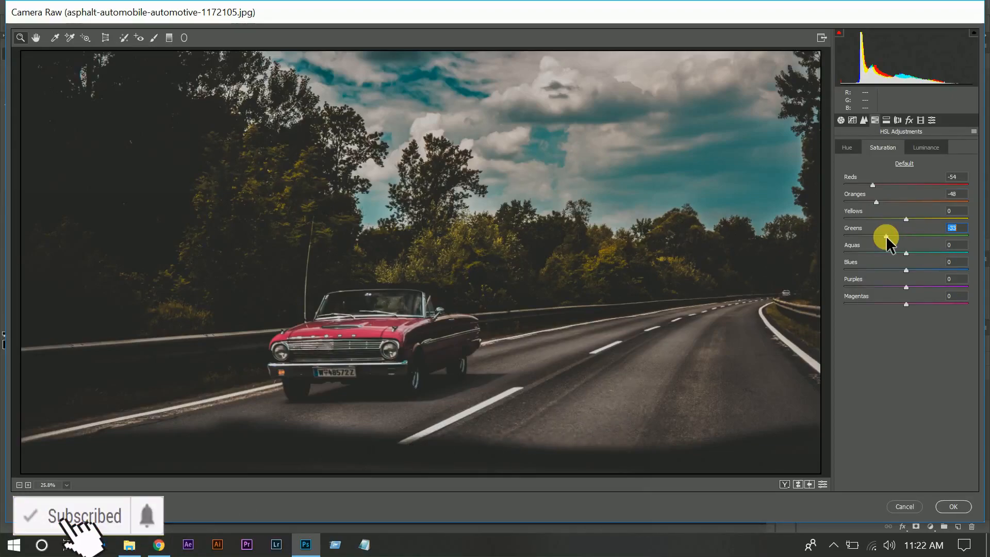
# Step: Lower the Greens saturation to -39 and raise the Aquas and Blues saturation
pyautogui.moveTo(886, 236); pyautogui.dragTo(882, 236)
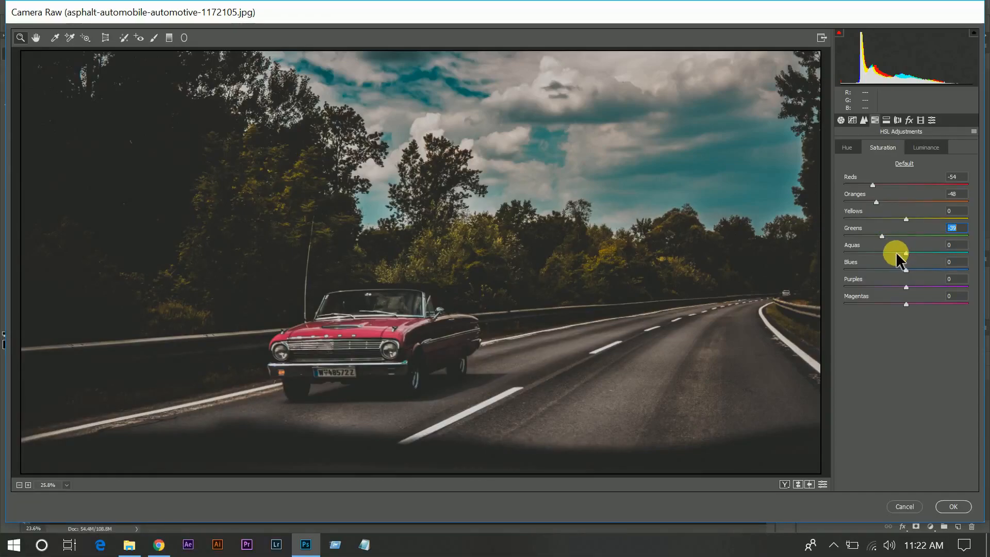
pyautogui.moveTo(886, 253); pyautogui.dragTo(923, 268)
pyautogui.doubleClick(942, 252)
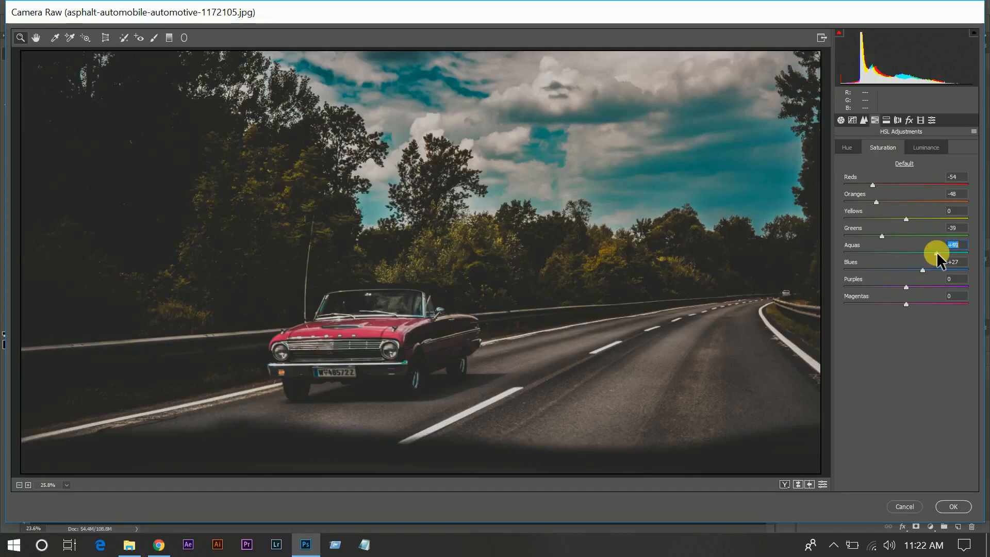
pyautogui.moveTo(936, 253); pyautogui.dragTo(924, 270)
# Step: Set the HSL luminance of Reds to +12, Oranges to +23 and Yellows to +48
pyautogui.click(924, 149)
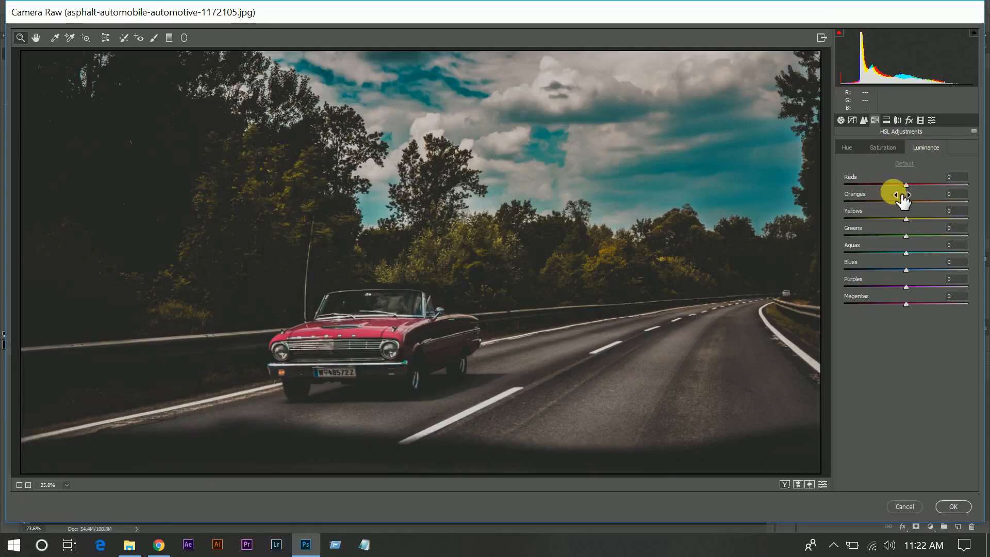
pyautogui.click(921, 184)
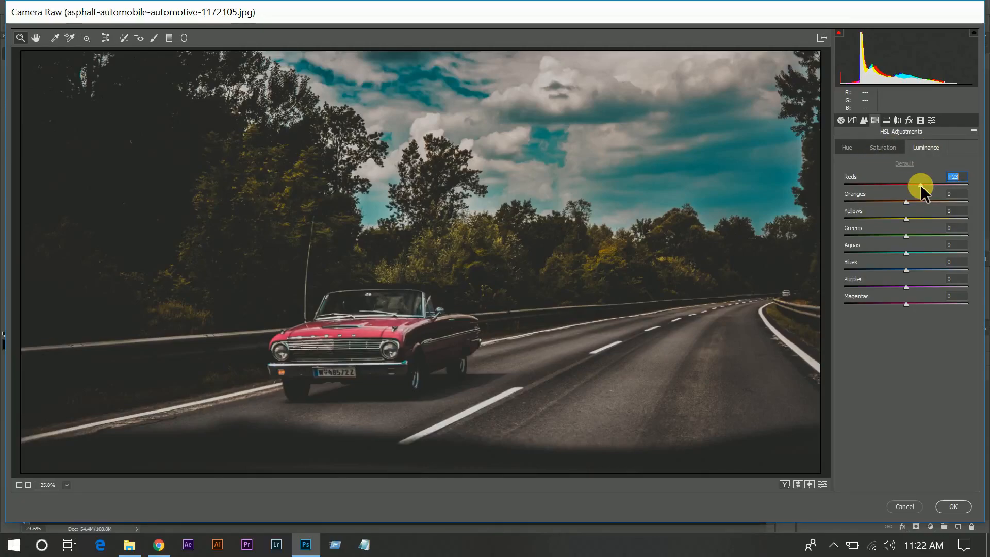
pyautogui.doubleClick(921, 184)
pyautogui.click(915, 182)
pyautogui.click(920, 202)
pyautogui.moveTo(921, 216)
pyautogui.mouseDown()
pyautogui.moveTo(954, 217)
pyautogui.moveTo(936, 216)
pyautogui.mouseUp()
# Step: Try different Greens luminance values, reset Greens to 0, and raise the Reds luminance slightly
pyautogui.click(921, 237)
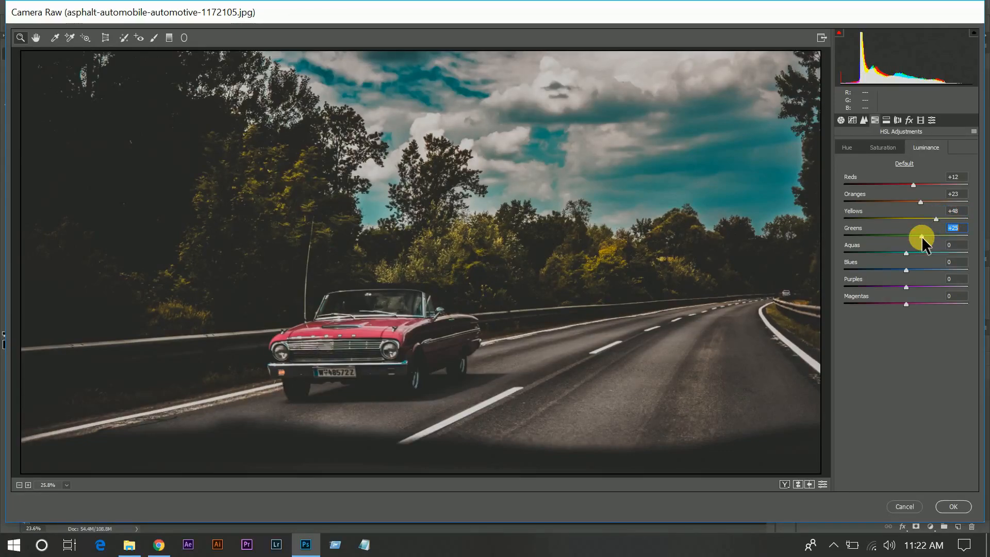
pyautogui.doubleClick(921, 236)
pyautogui.moveTo(898, 237); pyautogui.dragTo(890, 237)
pyautogui.doubleClick(890, 236)
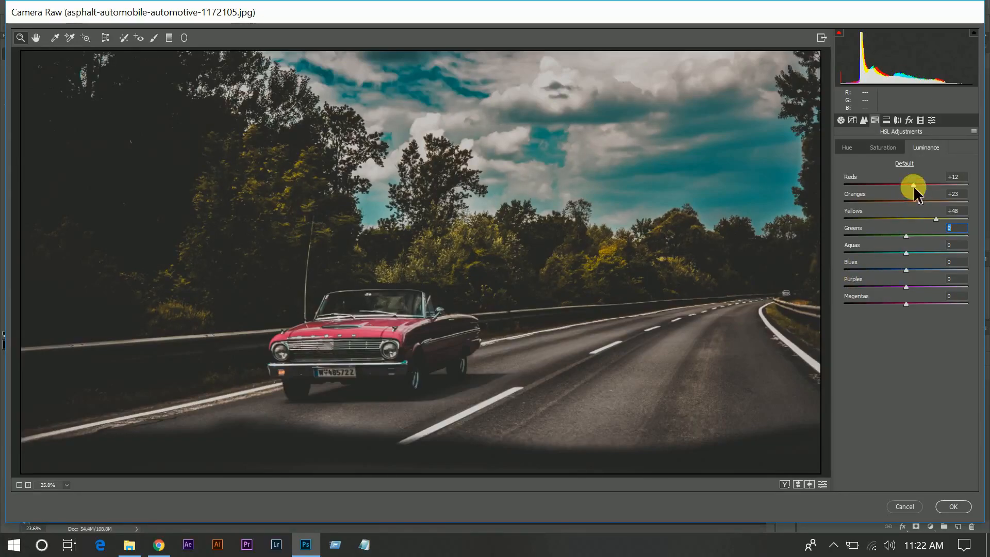
pyautogui.moveTo(914, 186)
pyautogui.mouseDown()
pyautogui.moveTo(937, 185)
pyautogui.moveTo(921, 187)
pyautogui.mouseUp()
# Step: Split-tone the highlights with a yellow hue and a saturation of about 23
pyautogui.click(896, 119)
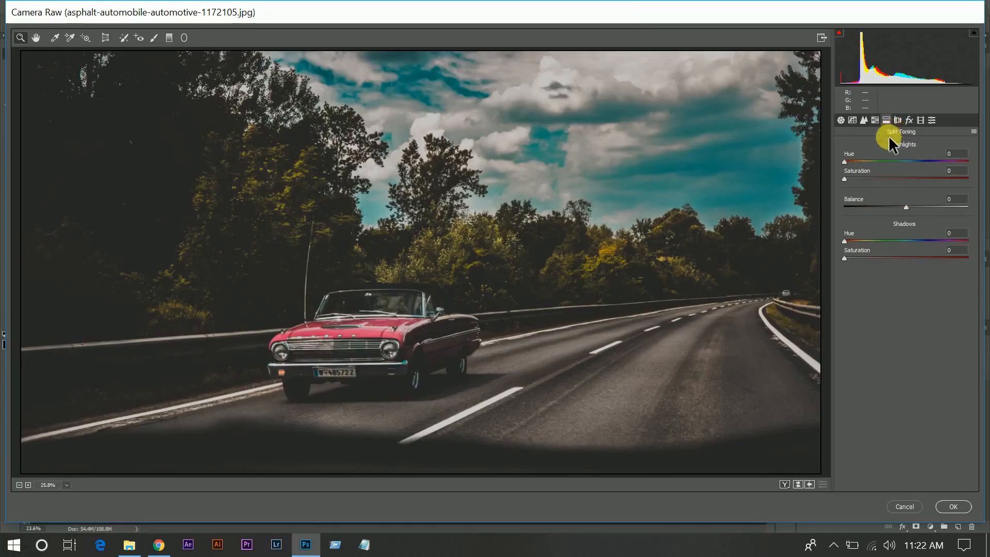
pyautogui.click(866, 162)
pyautogui.click(873, 178)
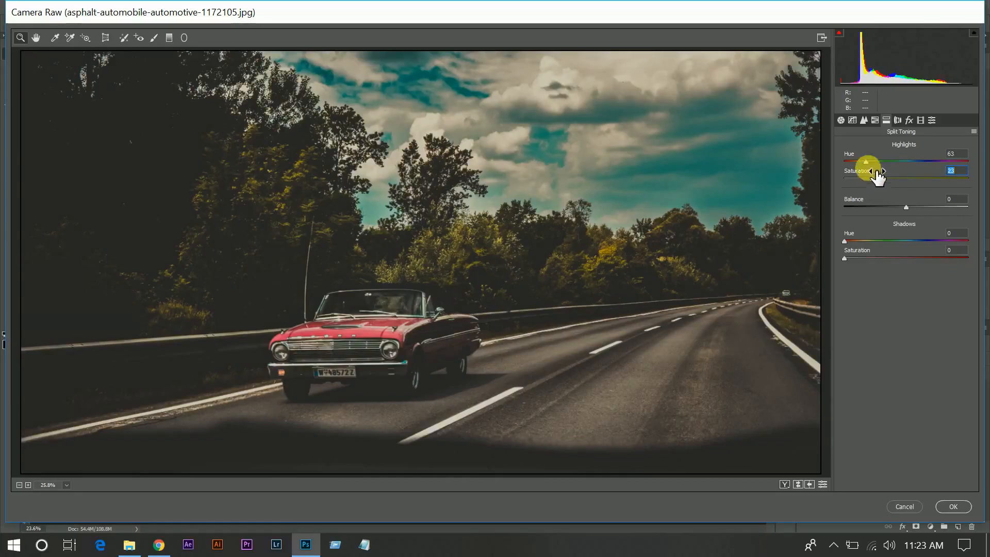
pyautogui.click(867, 163)
pyautogui.moveTo(865, 162); pyautogui.dragTo(862, 162)
pyautogui.press('Up')
pyautogui.press('Tab')
pyautogui.moveTo(872, 180); pyautogui.dragTo(872, 179)
# Step: Set the post-crop vignetting amount to -16 and the Blue Primary calibration saturation to 15
pyautogui.click(909, 119)
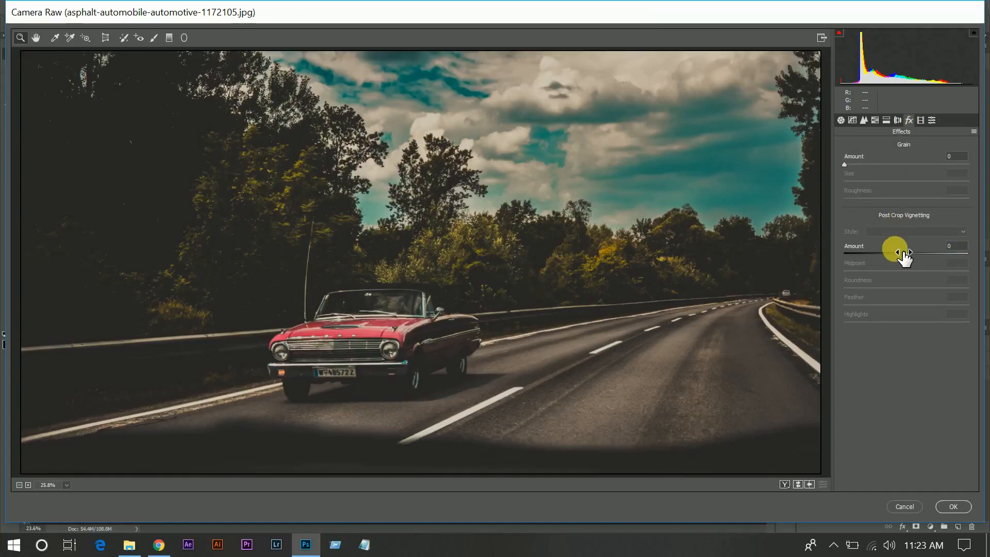
pyautogui.moveTo(883, 253); pyautogui.dragTo(897, 250)
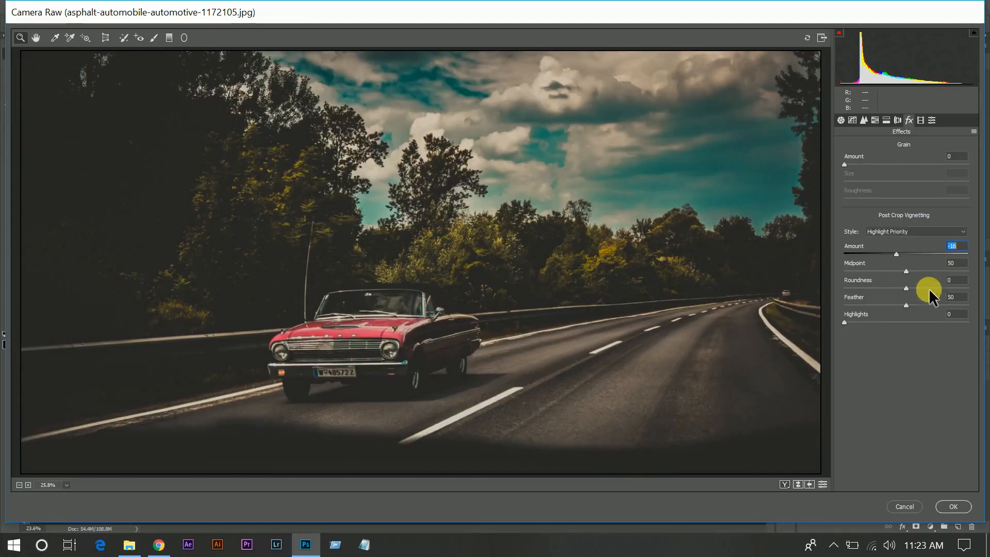
pyautogui.click(921, 119)
pyautogui.click(932, 330)
pyautogui.moveTo(933, 330); pyautogui.dragTo(920, 331)
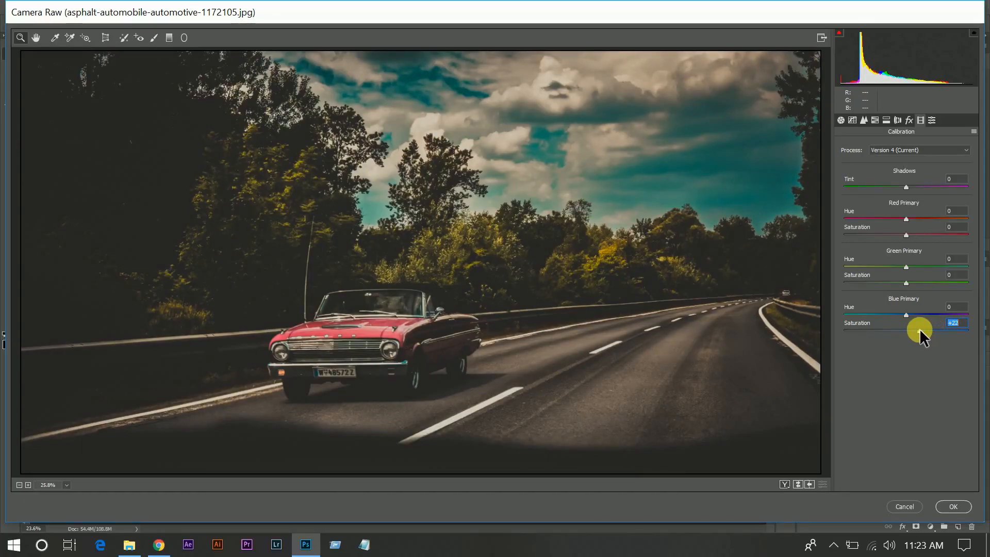
pyautogui.write('15')
# Step: In the basic adjustments, set the exposure to +0.20 and the blacks to -13
pyautogui.click(841, 119)
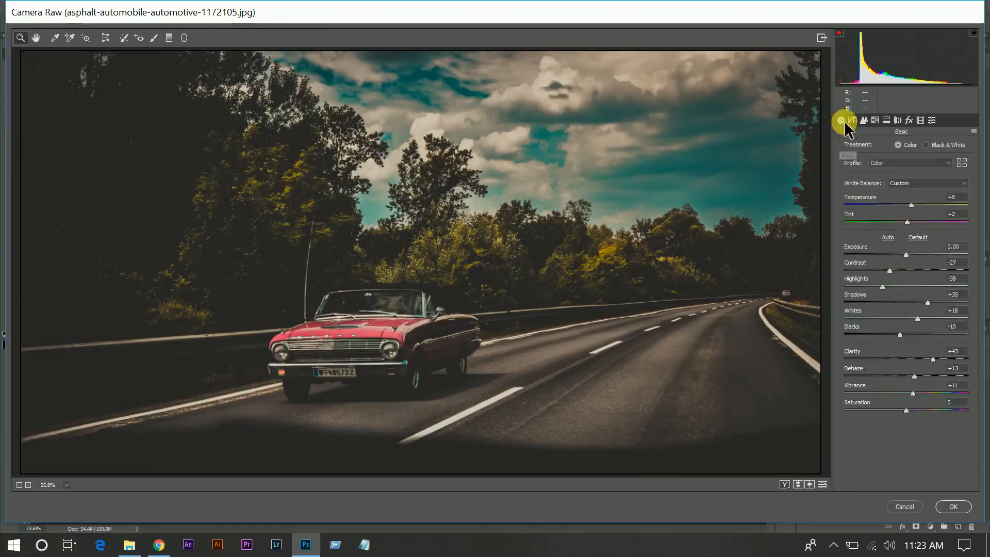
pyautogui.click(906, 255)
pyautogui.moveTo(905, 255); pyautogui.dragTo(913, 251)
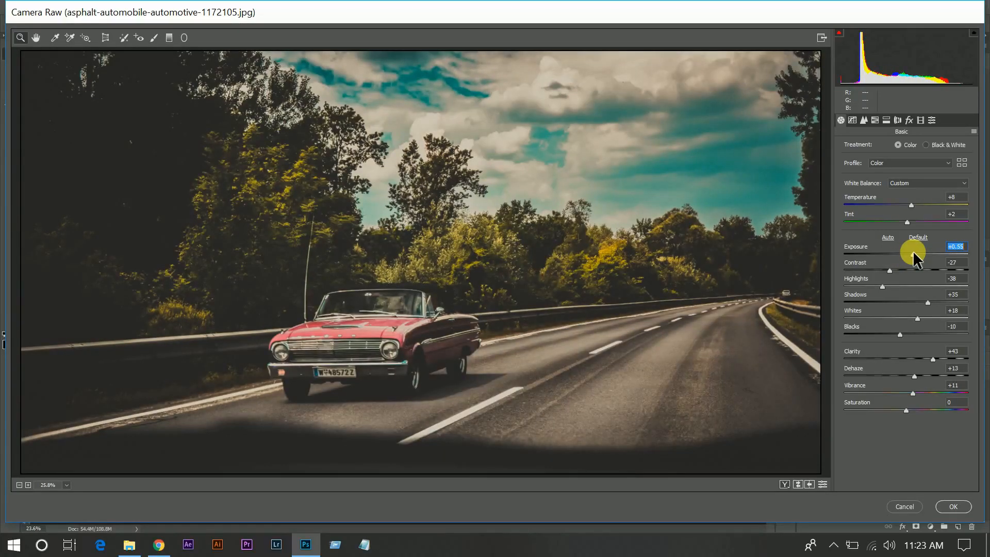
pyautogui.doubleClick(913, 253)
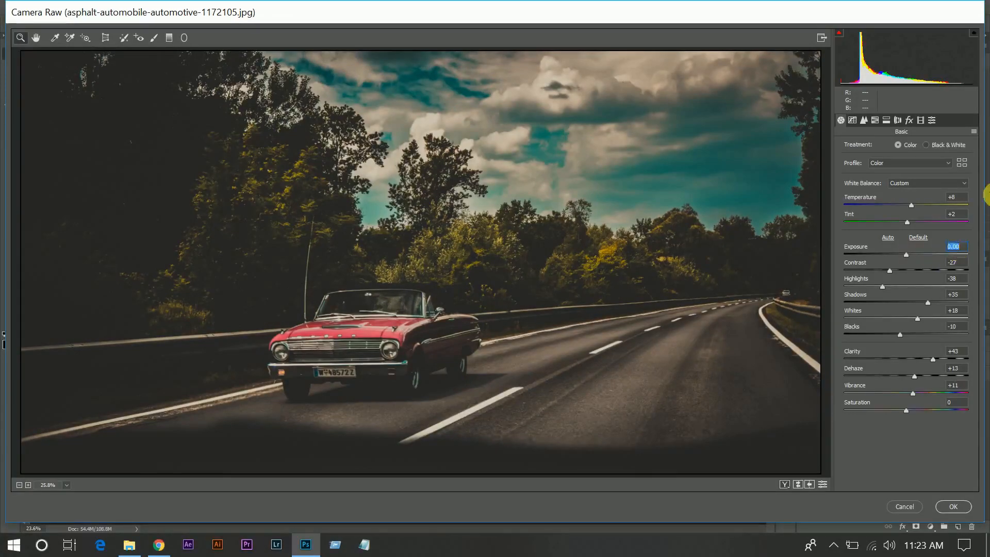
pyautogui.press('Up')
pyautogui.press('Up')
pyautogui.press('Up')
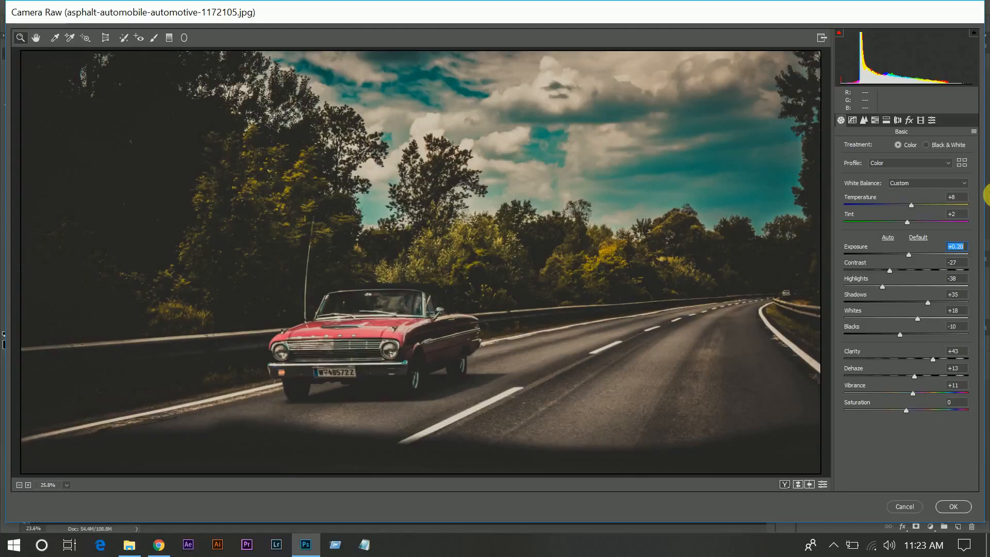
pyautogui.click(896, 335)
pyautogui.moveTo(896, 335); pyautogui.dragTo(899, 336)
# Step: Move the black end point of the RGB point tone curve to input 1, output 47
pyautogui.click(853, 119)
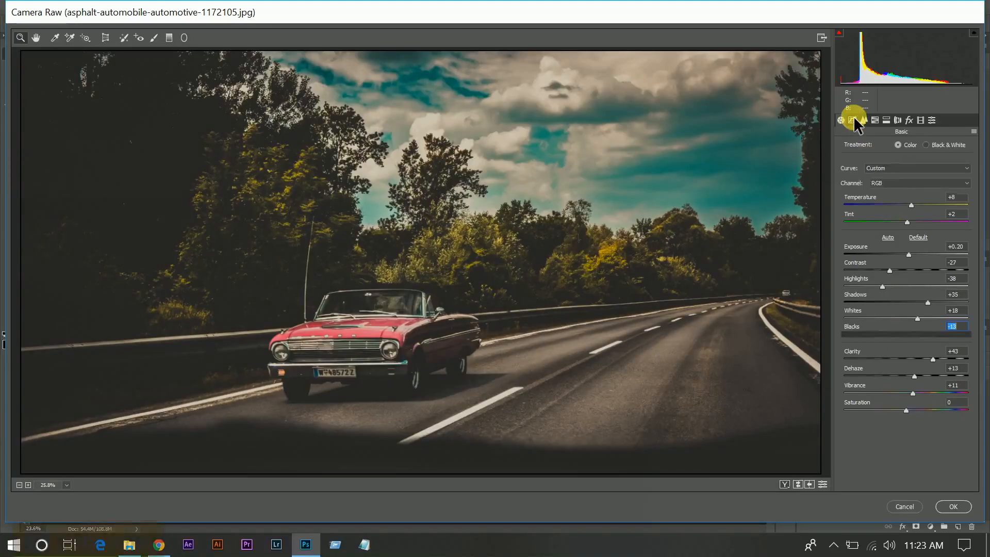
pyautogui.click(841, 306)
pyautogui.moveTo(852, 316); pyautogui.dragTo(851, 312)
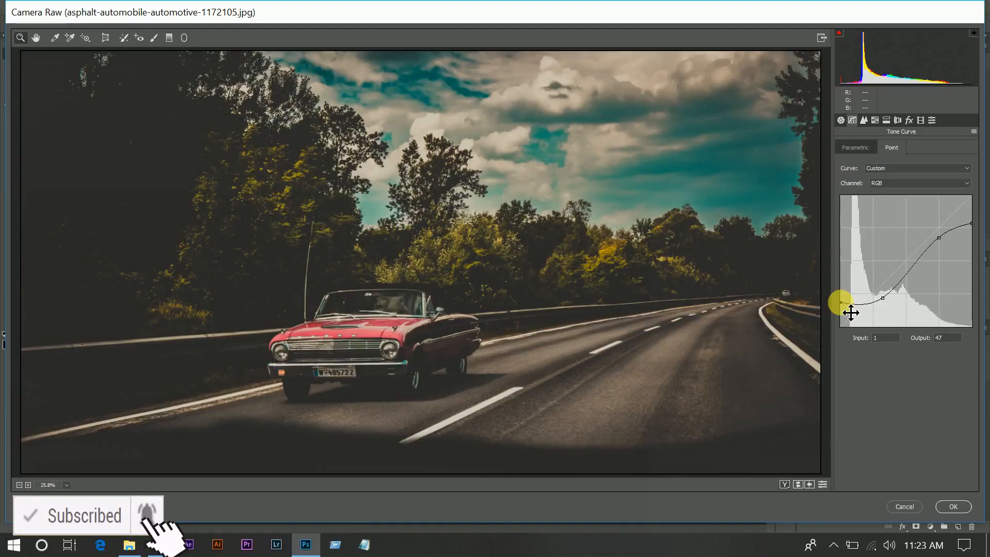
# Step: Compare the original and graded photo side by side, zooming in on the sky, trees and road
pyautogui.press('q')
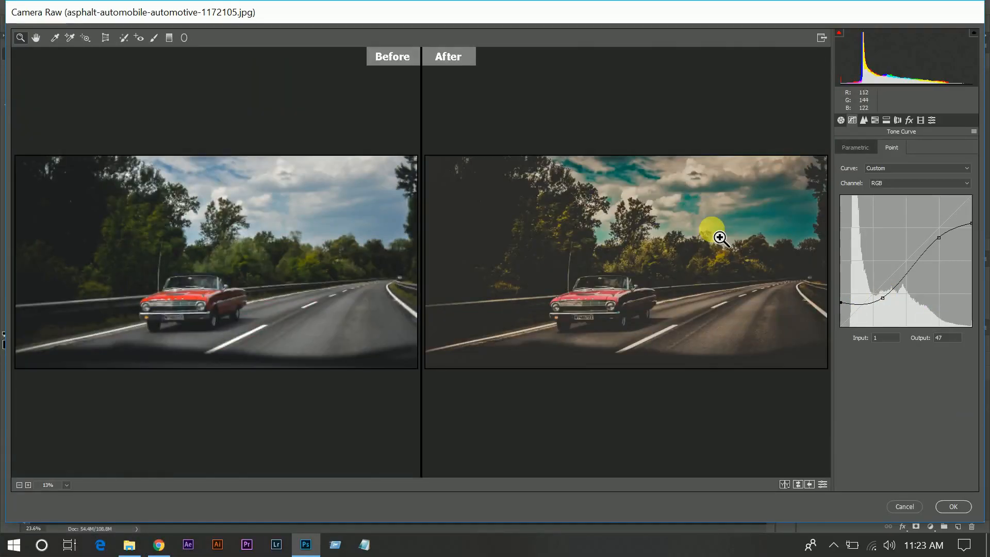
pyautogui.click(384, 195)
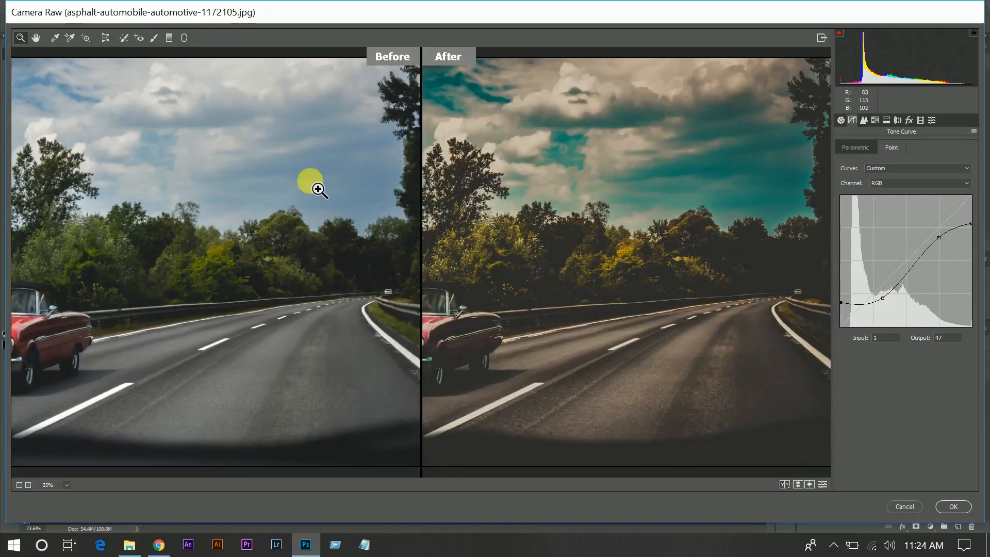
pyautogui.moveTo(150, 199); pyautogui.dragTo(187, 256)
pyautogui.moveTo(337, 251); pyautogui.dragTo(169, 238)
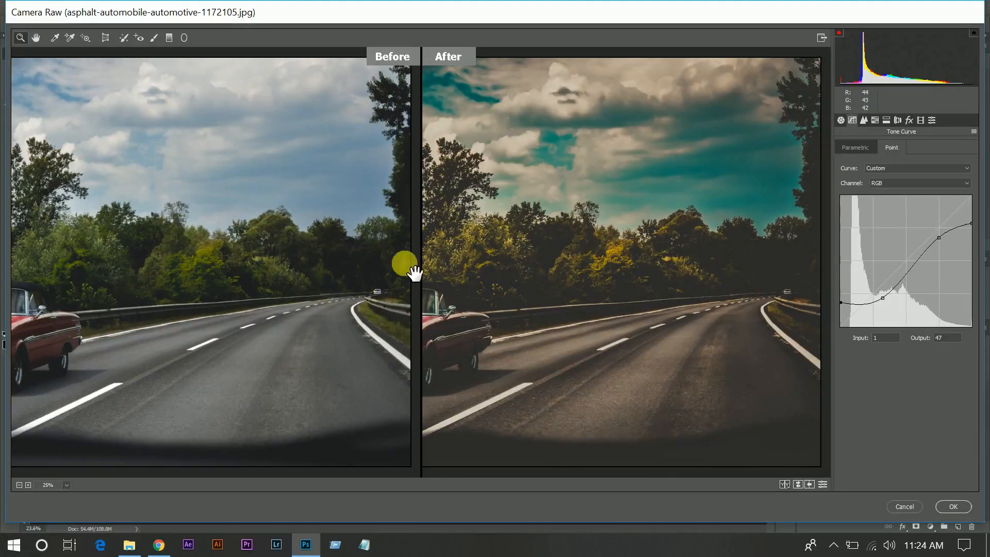
# Step: Apply the Camera Raw adjustments to the layer and toggle Layer 1's visibility to compare with the original
pyautogui.click(953, 507)
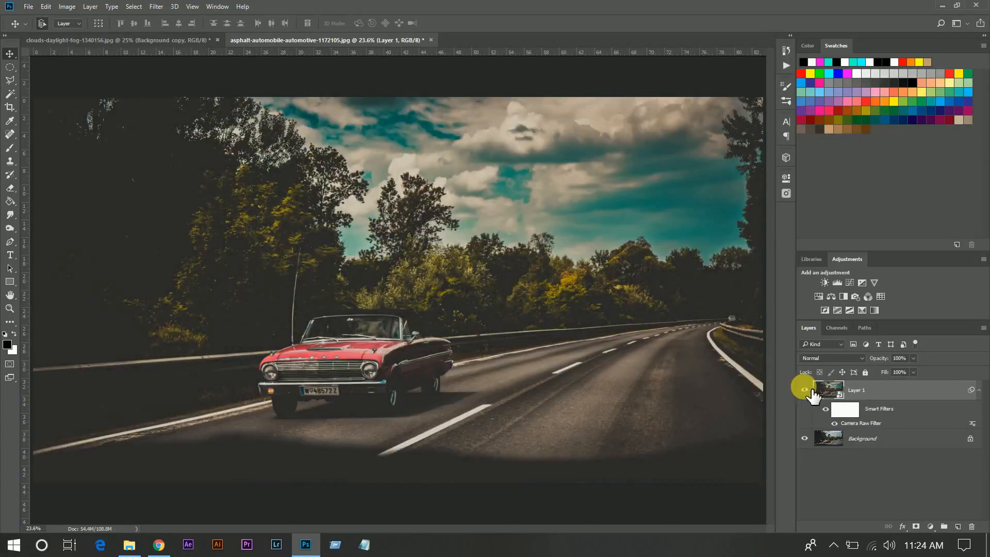
pyautogui.click(805, 390)
pyautogui.click(805, 389)
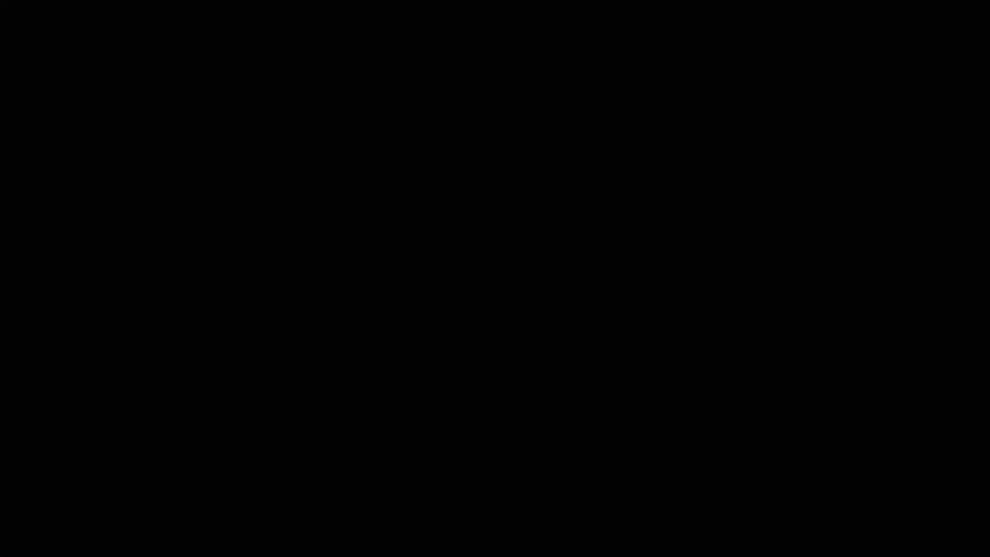